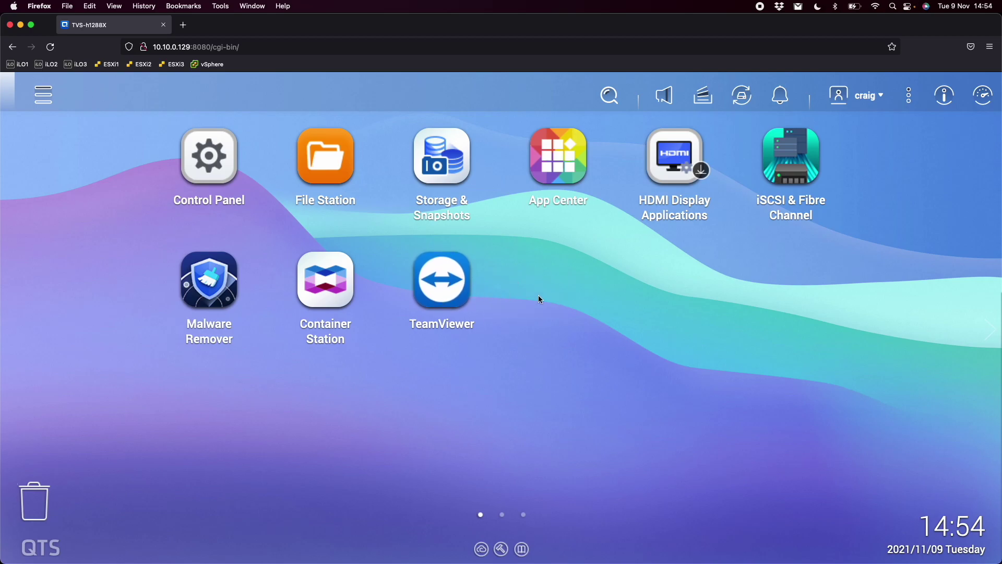
# Launch the TeamViewer app on the NAS after browsing the App Center's Utilities apps
pyautogui.click(562, 152)
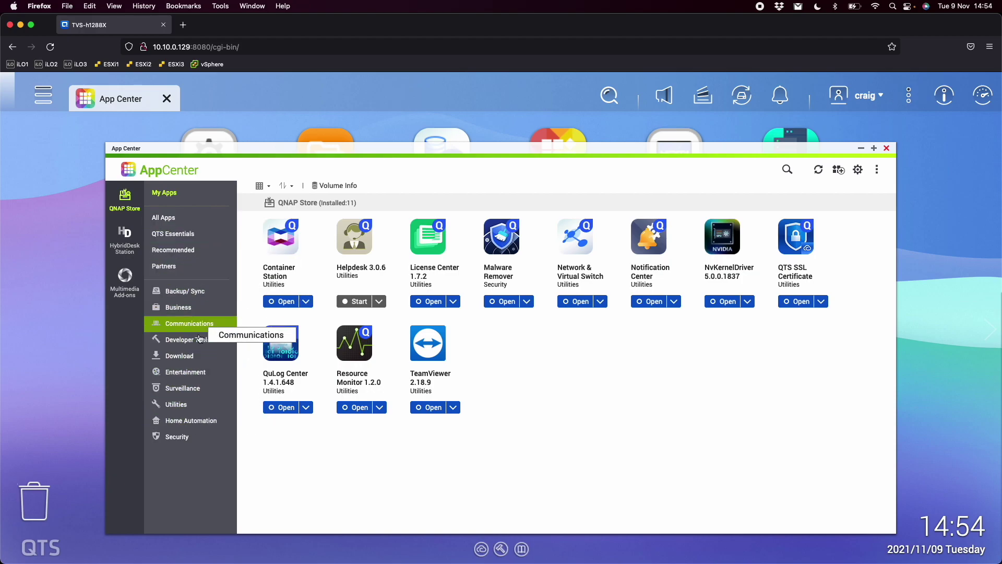
pyautogui.click(192, 411)
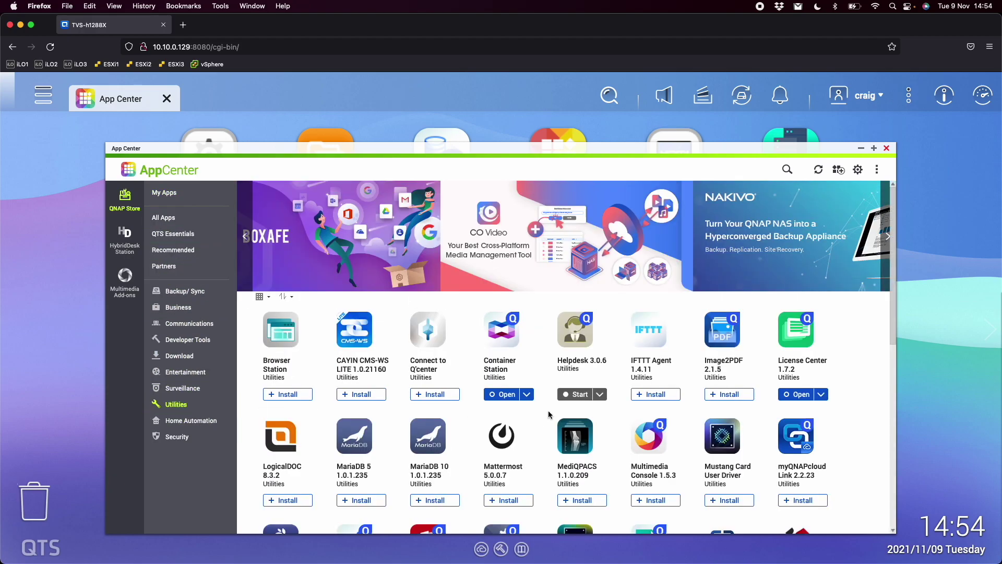
pyautogui.scroll(-10, 357, 508)
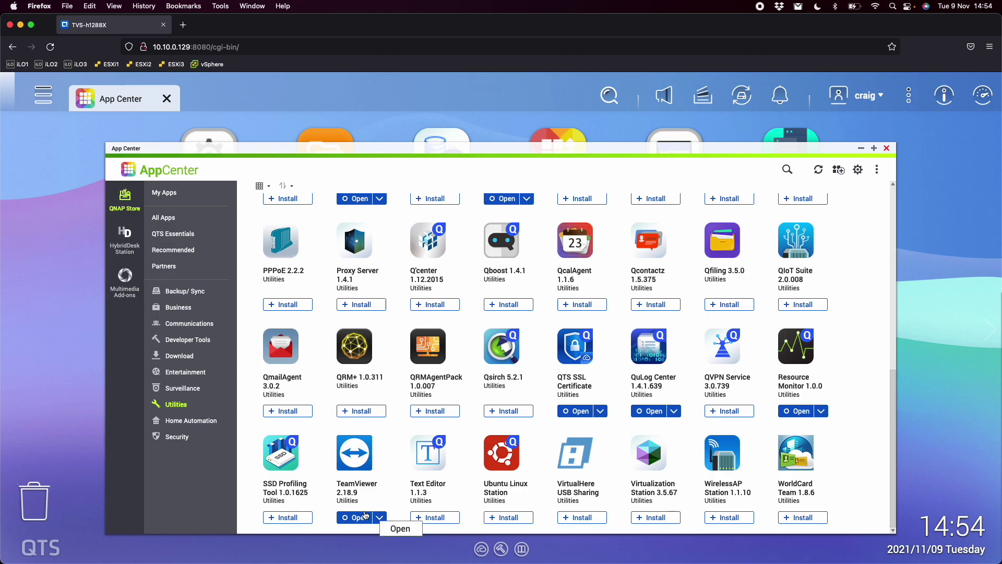
pyautogui.click(886, 149)
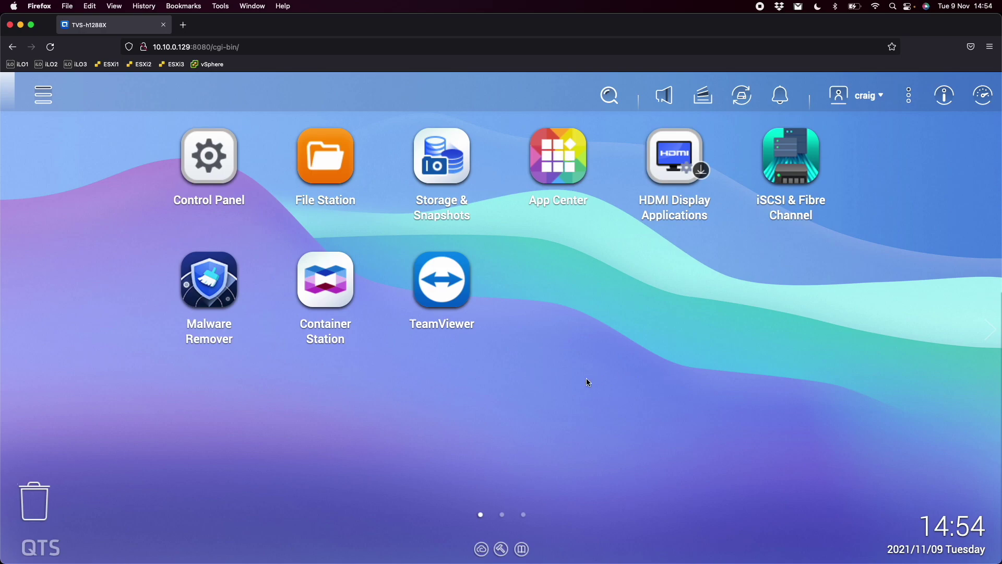
pyautogui.click(441, 277)
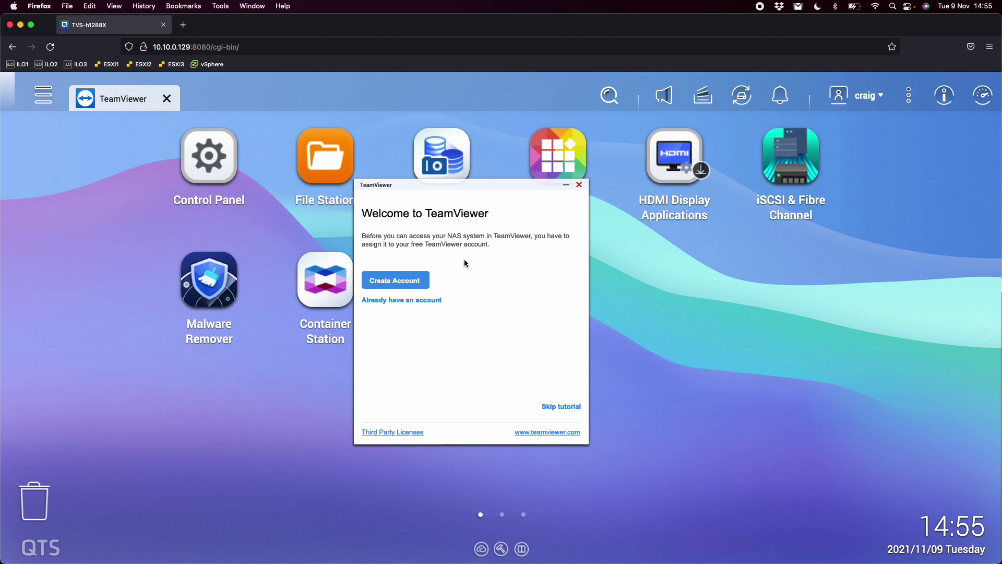
# Follow the NAS TeamViewer app's existing-account instructions through to device information, then close it
pyautogui.click(567, 407)
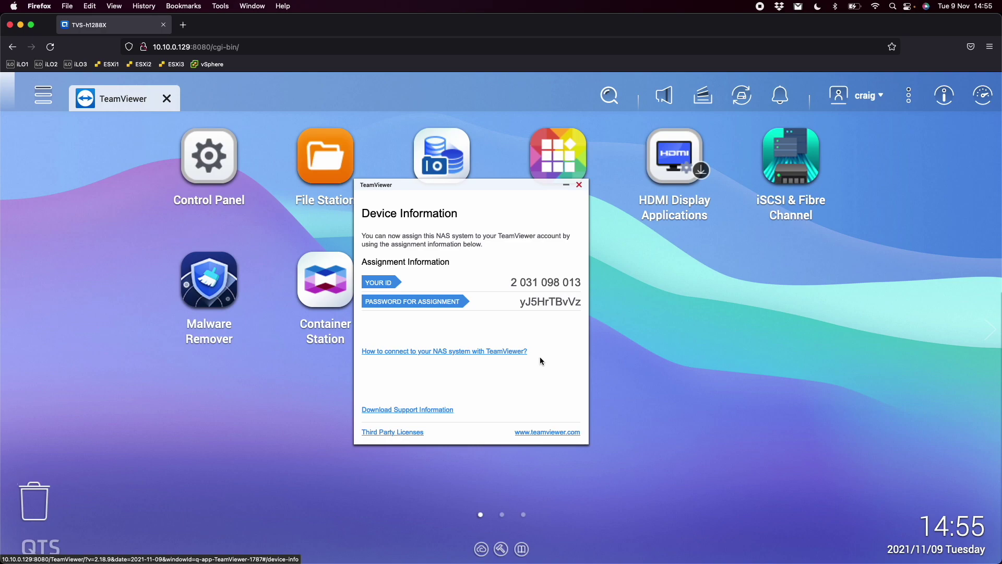
pyautogui.click(472, 352)
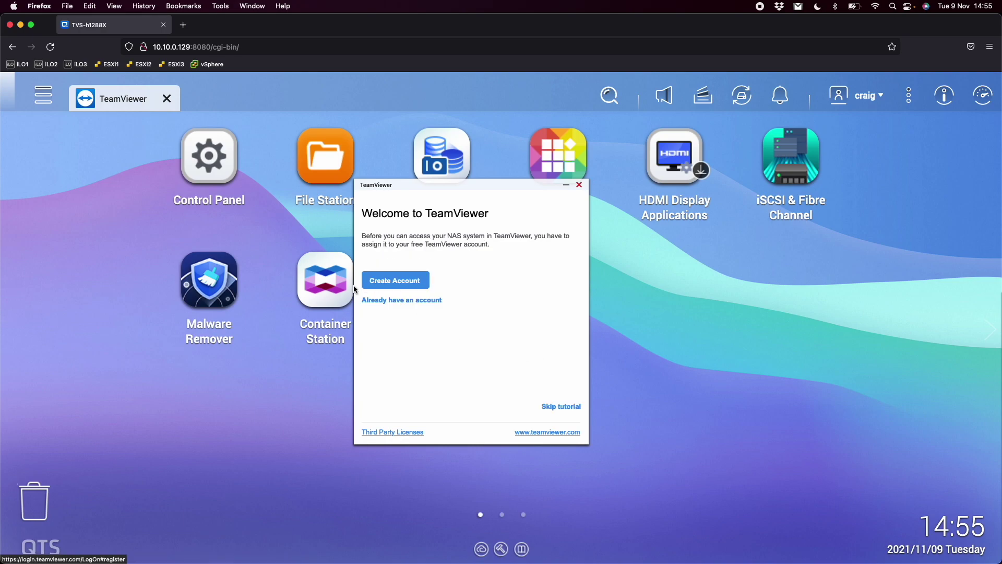
pyautogui.click(410, 300)
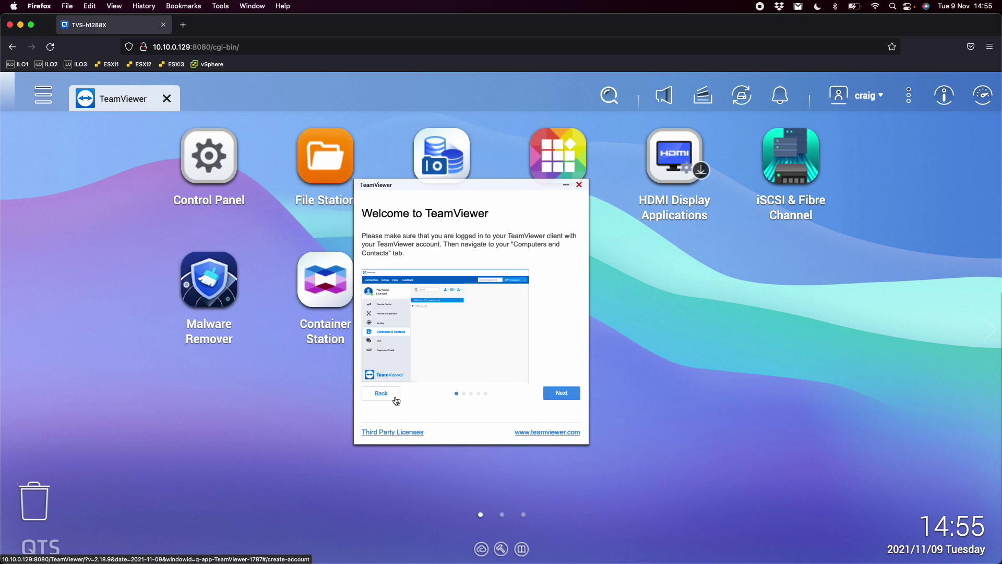
pyautogui.click(567, 393)
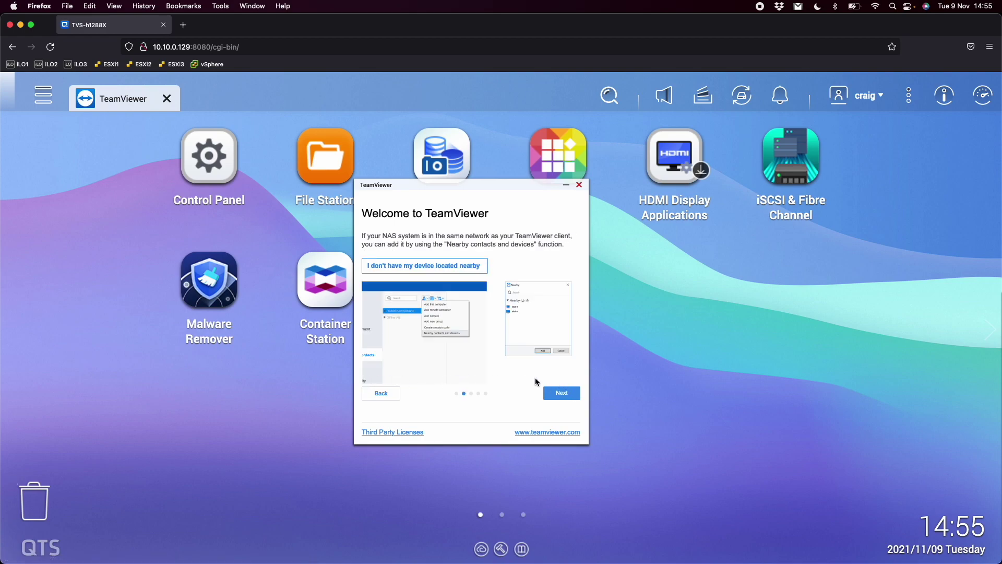
pyautogui.click(557, 396)
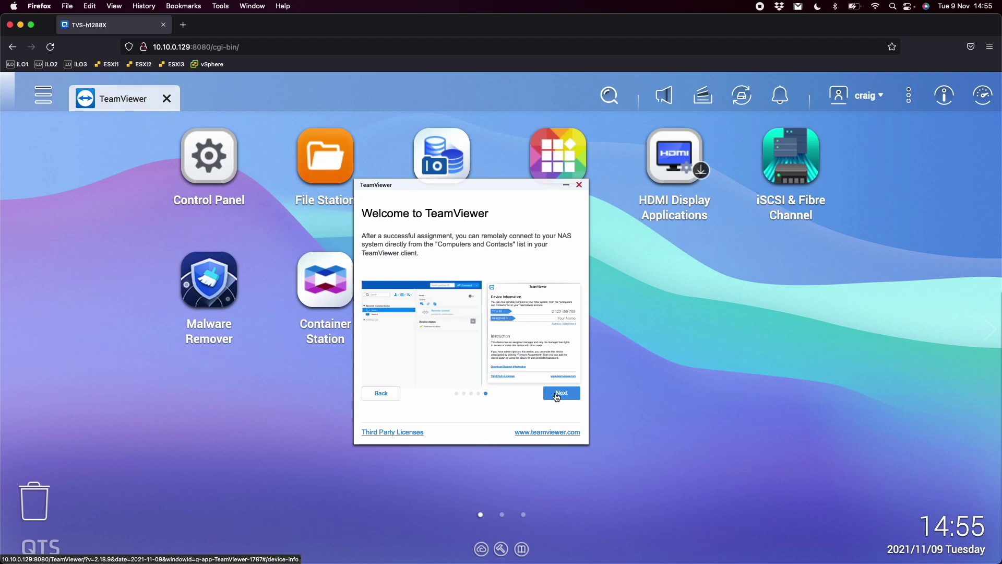
pyautogui.click(557, 395)
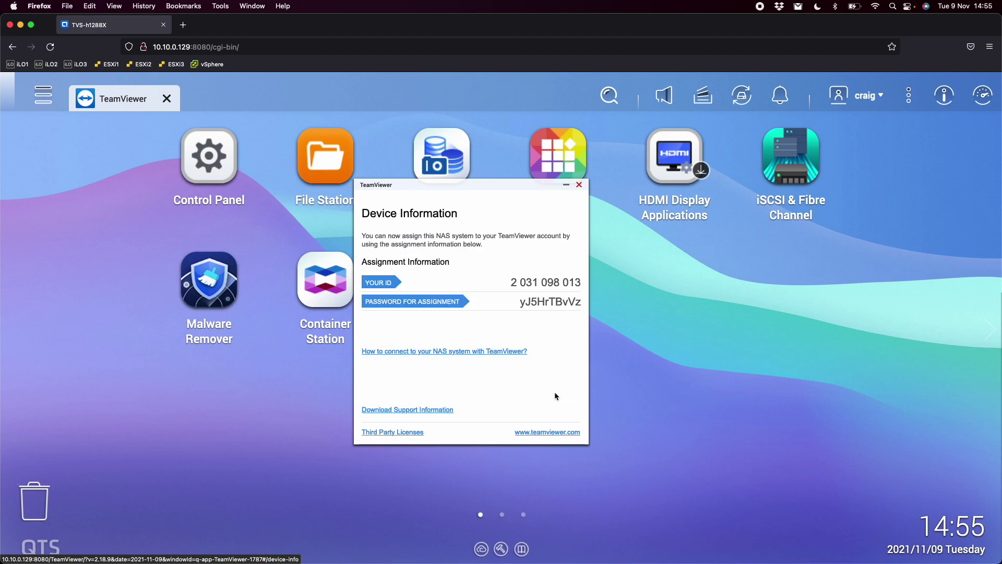
pyautogui.click(579, 186)
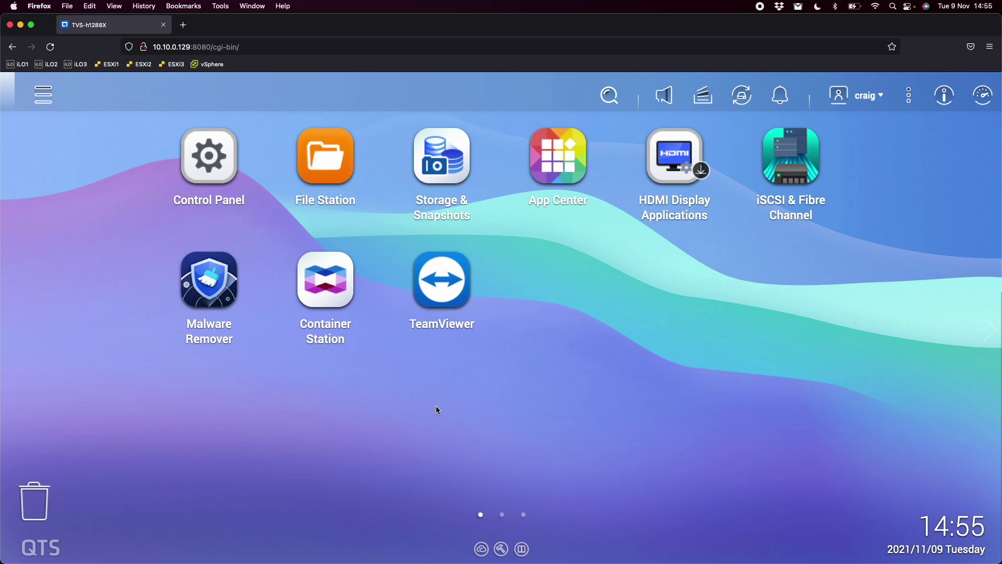
# On the Windows 10 VM, confirm the signed-in TeamViewer account and open Nearby contacts and devices
pyautogui.hotkey('ctrl', 'Up')
pyautogui.click(331, 252)
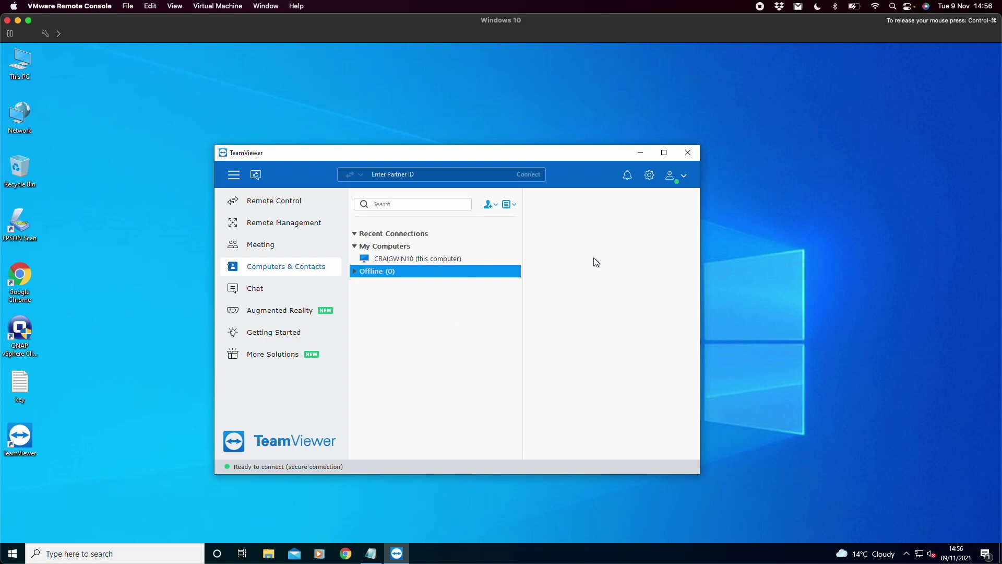
pyautogui.click(679, 175)
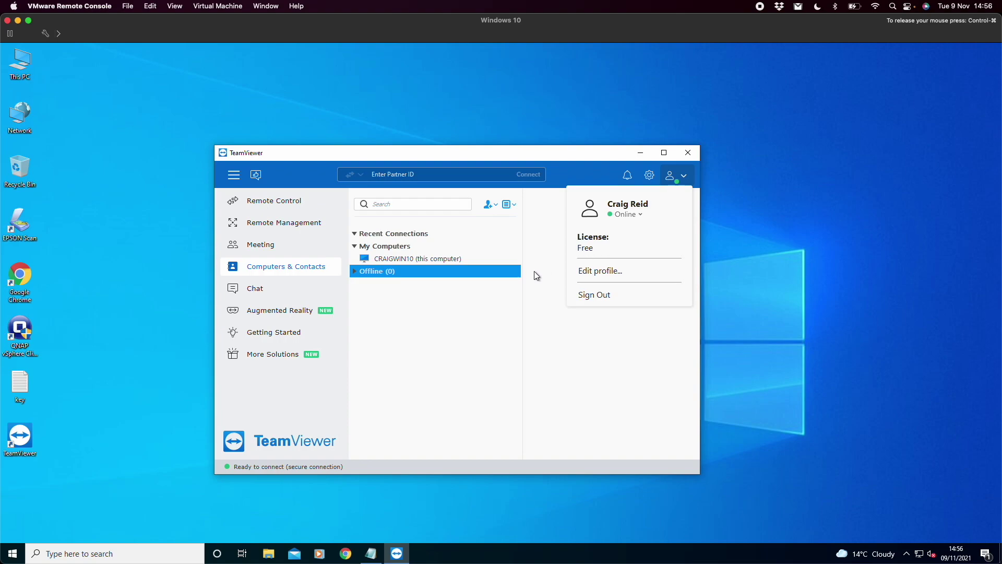
pyautogui.click(450, 331)
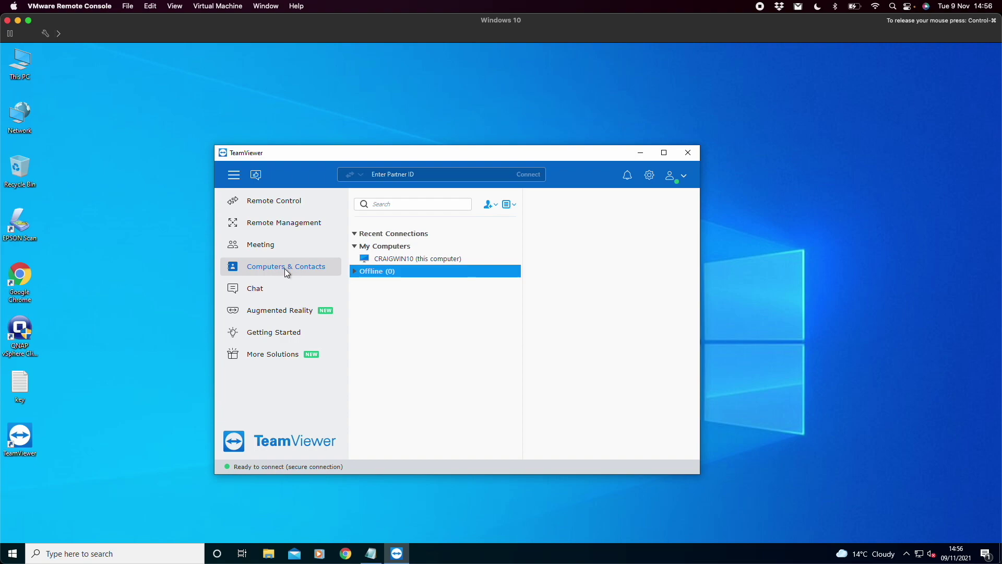
pyautogui.click(495, 205)
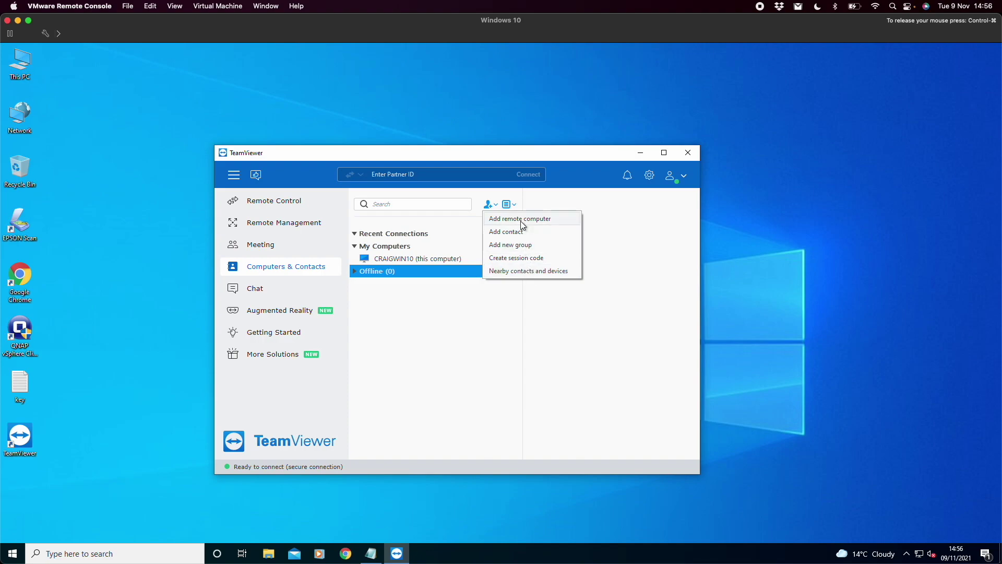
pyautogui.click(518, 275)
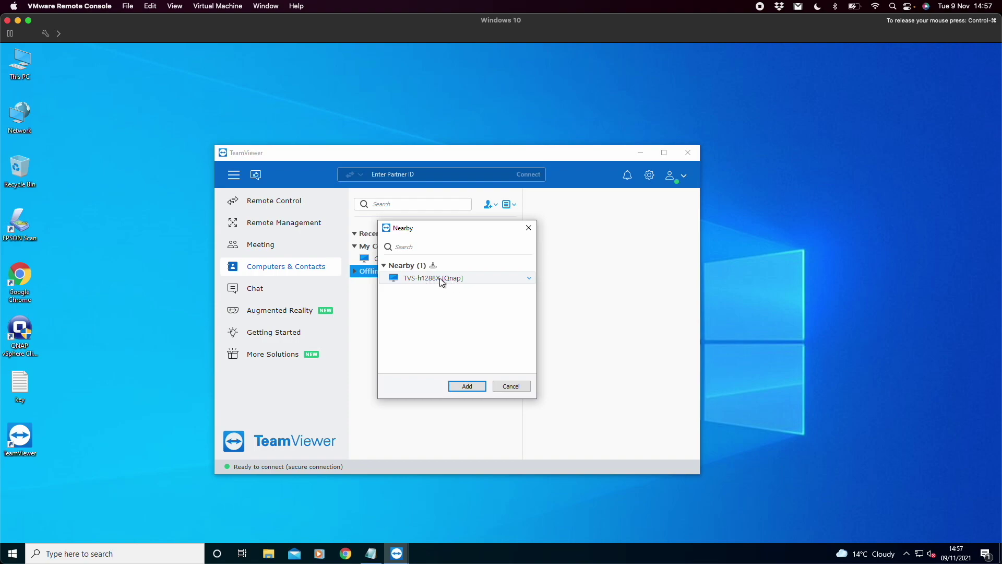
# Add the nearby TVS-h1288X [Qnap] device to the account and acknowledge the assignment message
pyautogui.click(529, 281)
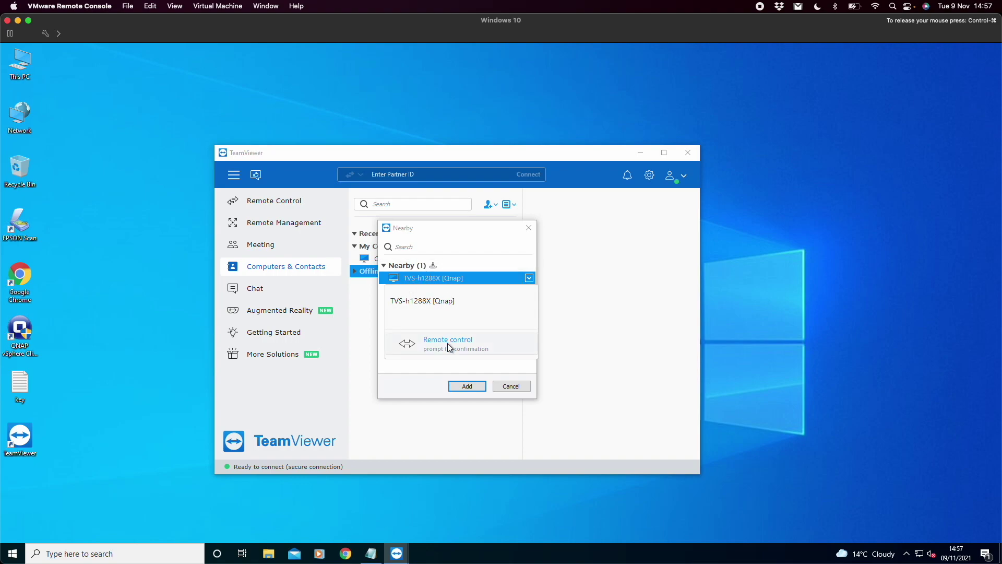
pyautogui.click(438, 277)
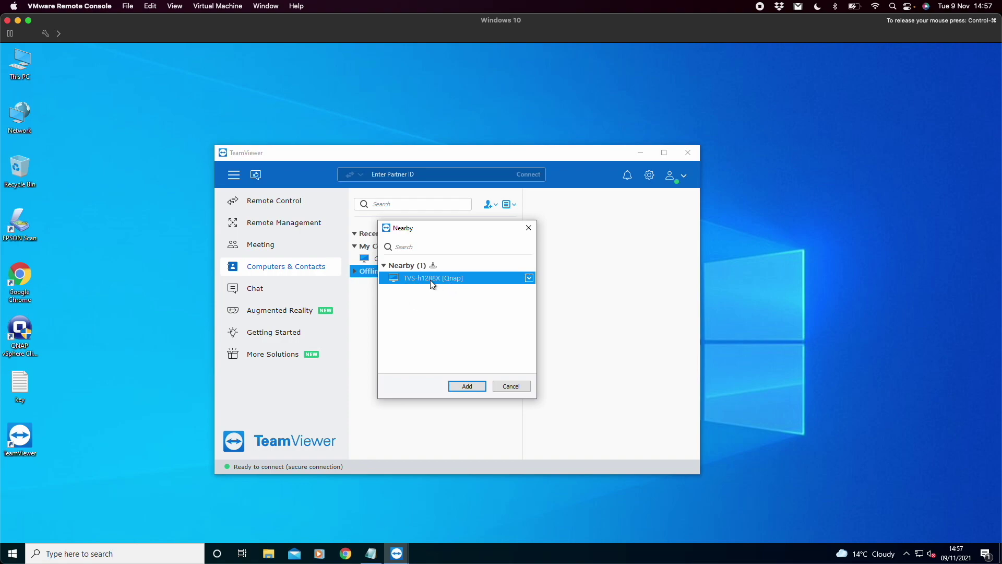
pyautogui.click(468, 386)
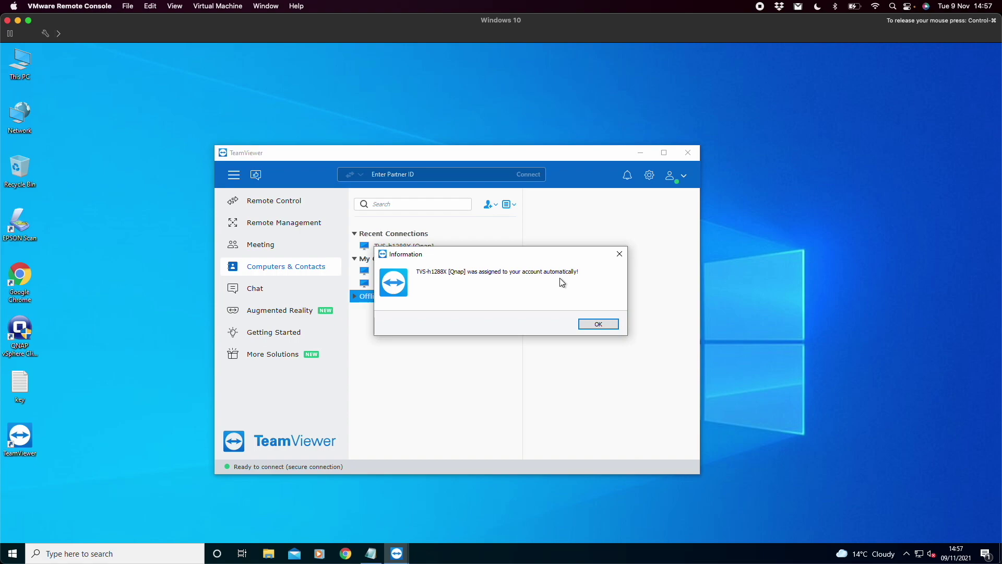
pyautogui.click(599, 322)
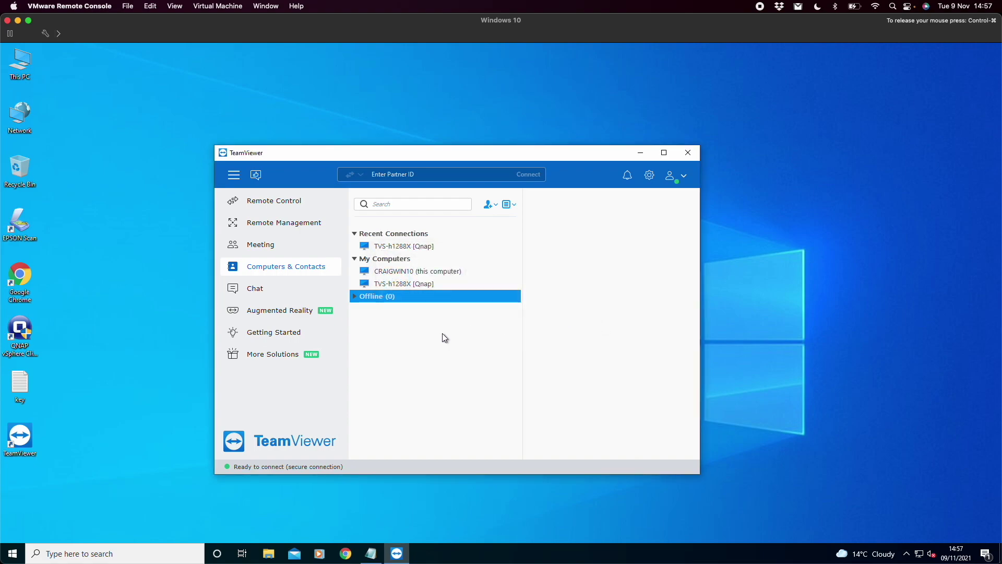
# Remotely open TVS-h1288X [Qnap] and log in to QTS with the NAS username and password
pyautogui.doubleClick(409, 284)
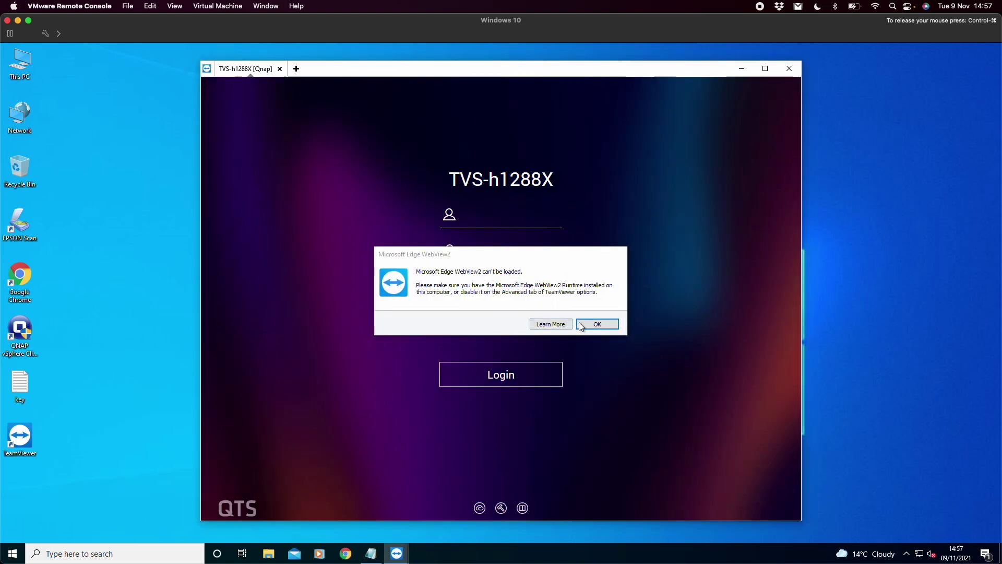
pyautogui.click(597, 324)
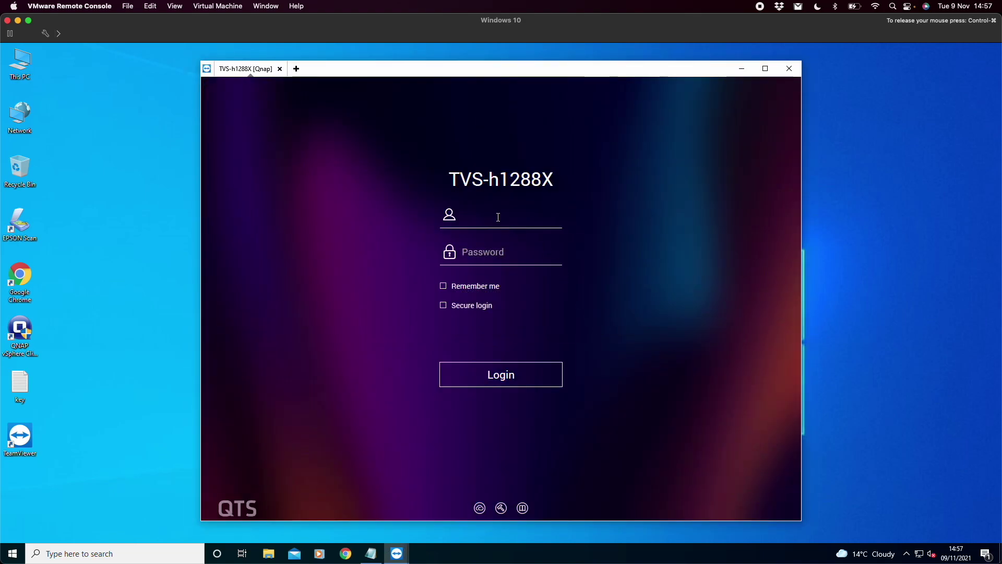
pyautogui.write('craig')
pyautogui.press('Tab')
pyautogui.write('**********')
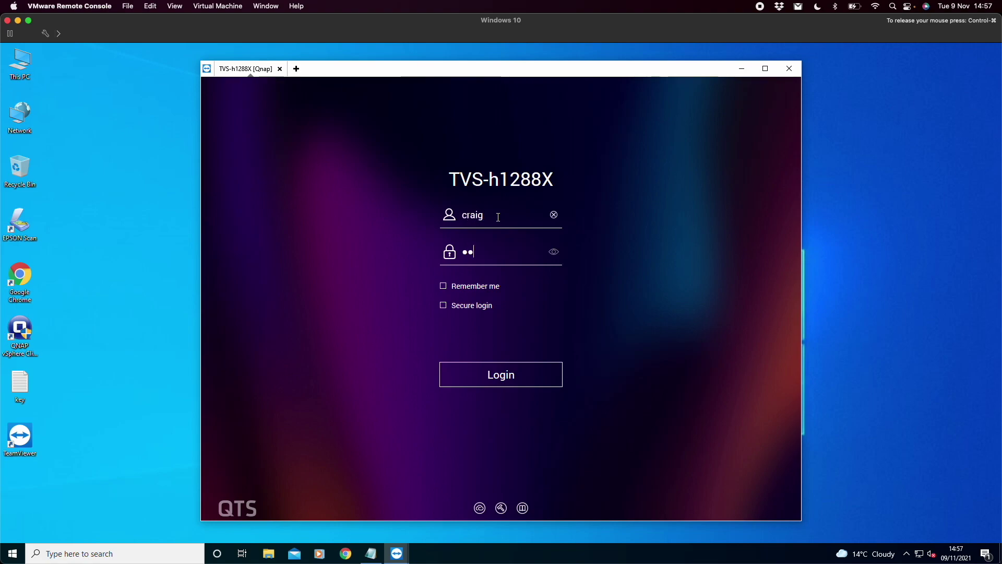
pyautogui.press('Return')
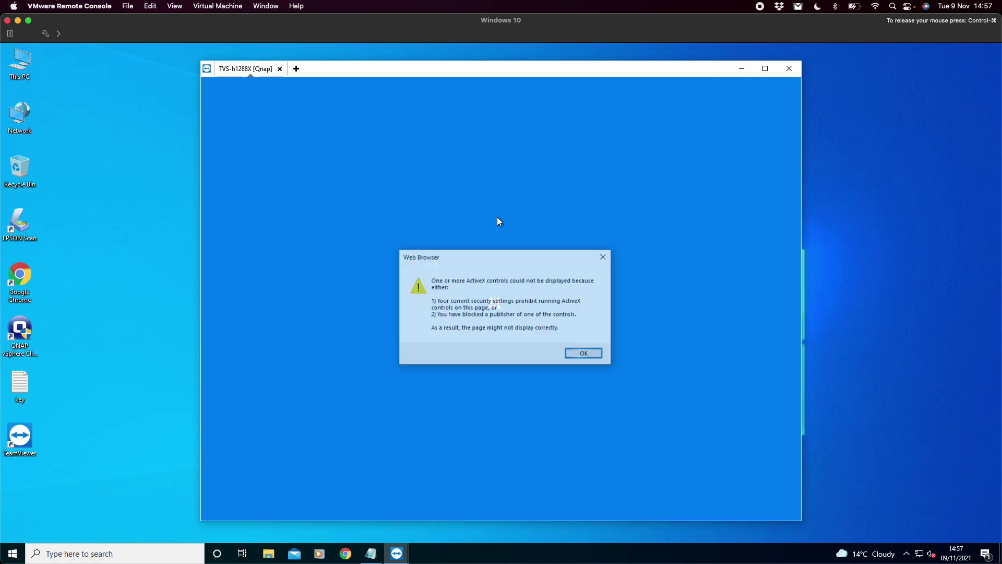
pyautogui.click(580, 352)
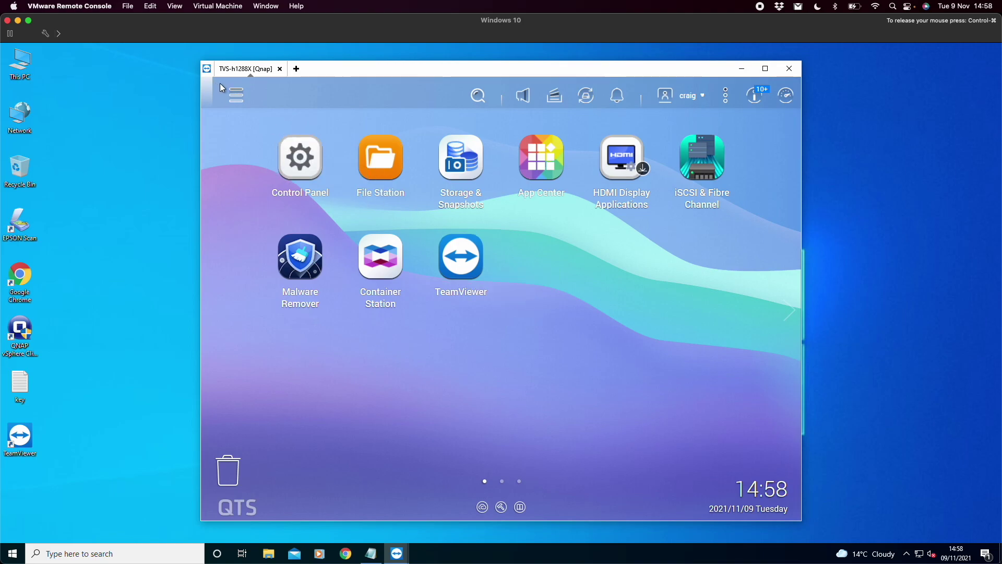
pyautogui.click(233, 96)
pyautogui.click(582, 282)
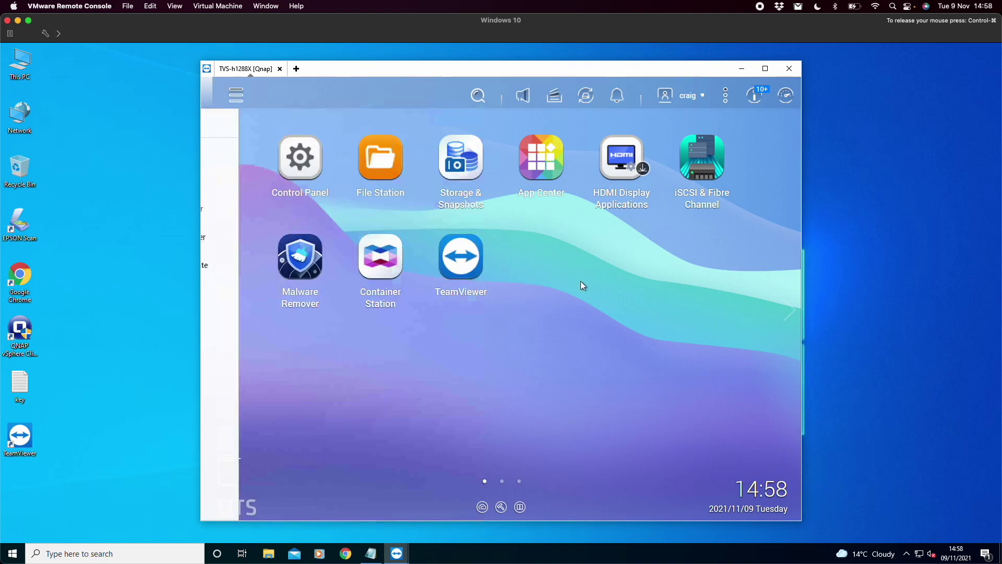